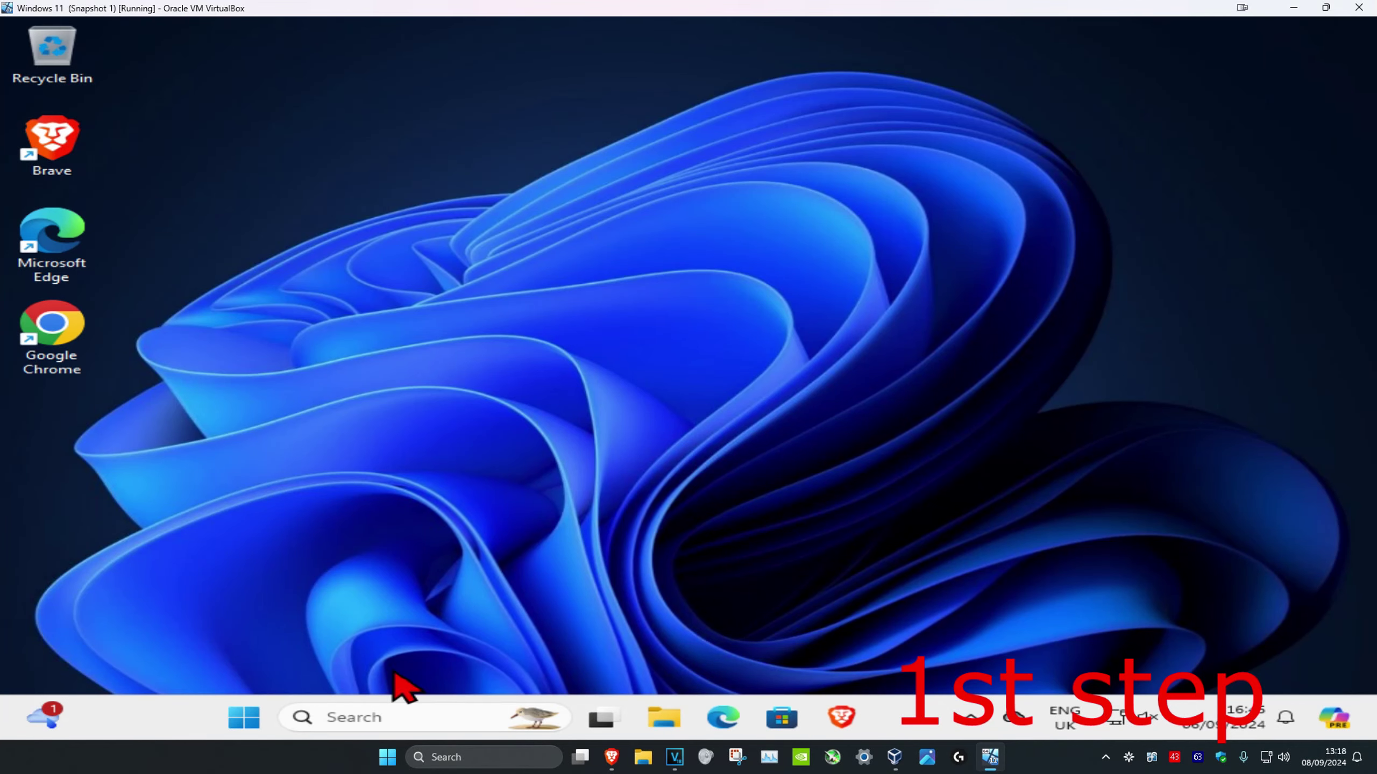
# Open an administrator Command Prompt and run sfc /scannow.
pyautogui.click(410, 719)
pyautogui.write('cmd')
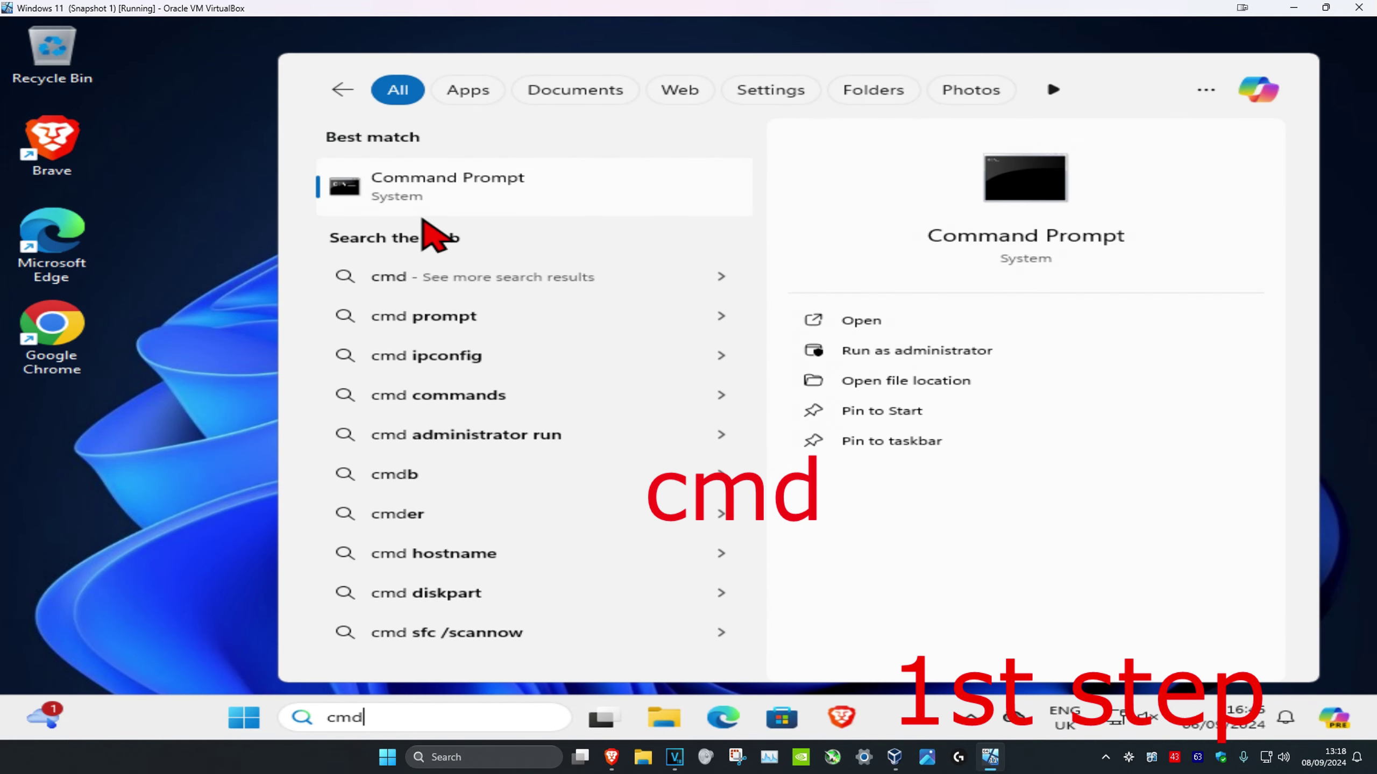
pyautogui.click(925, 352)
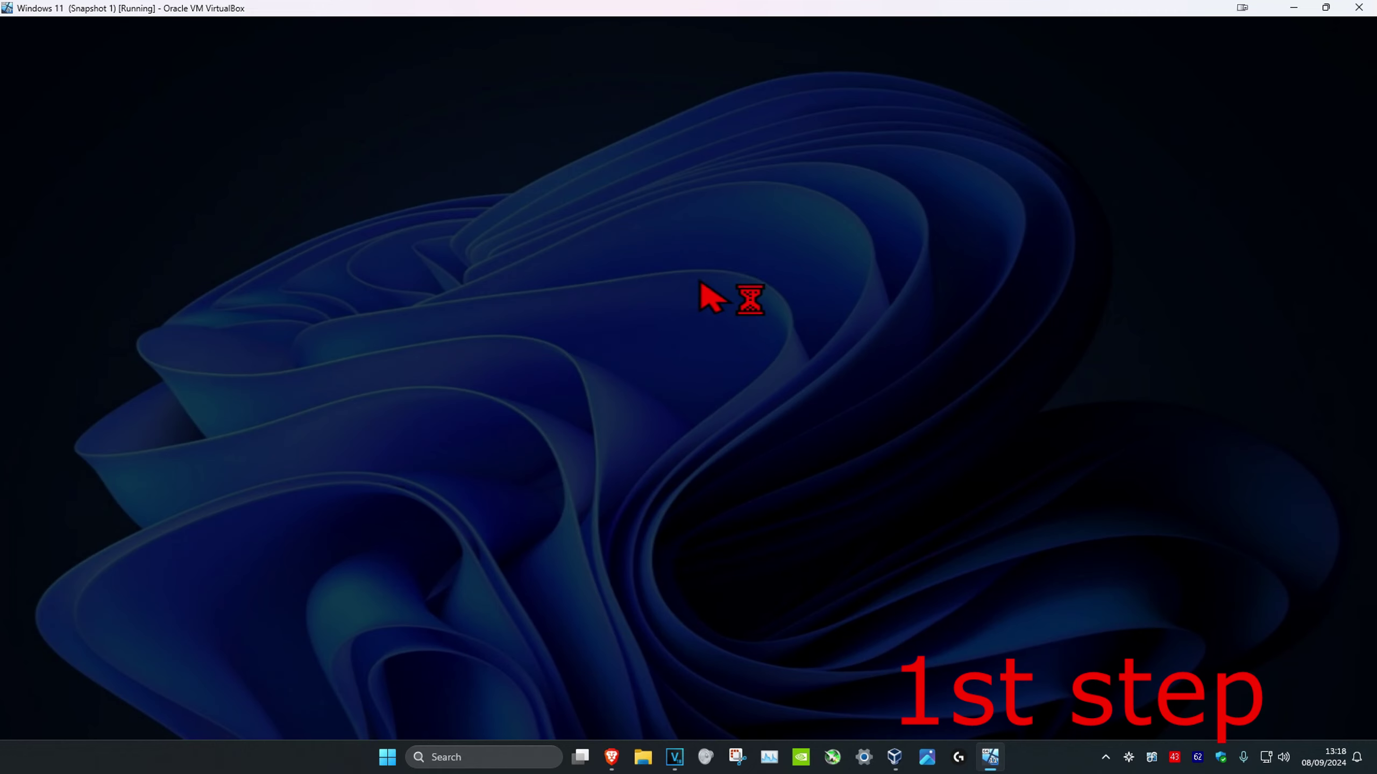
pyautogui.click(582, 524)
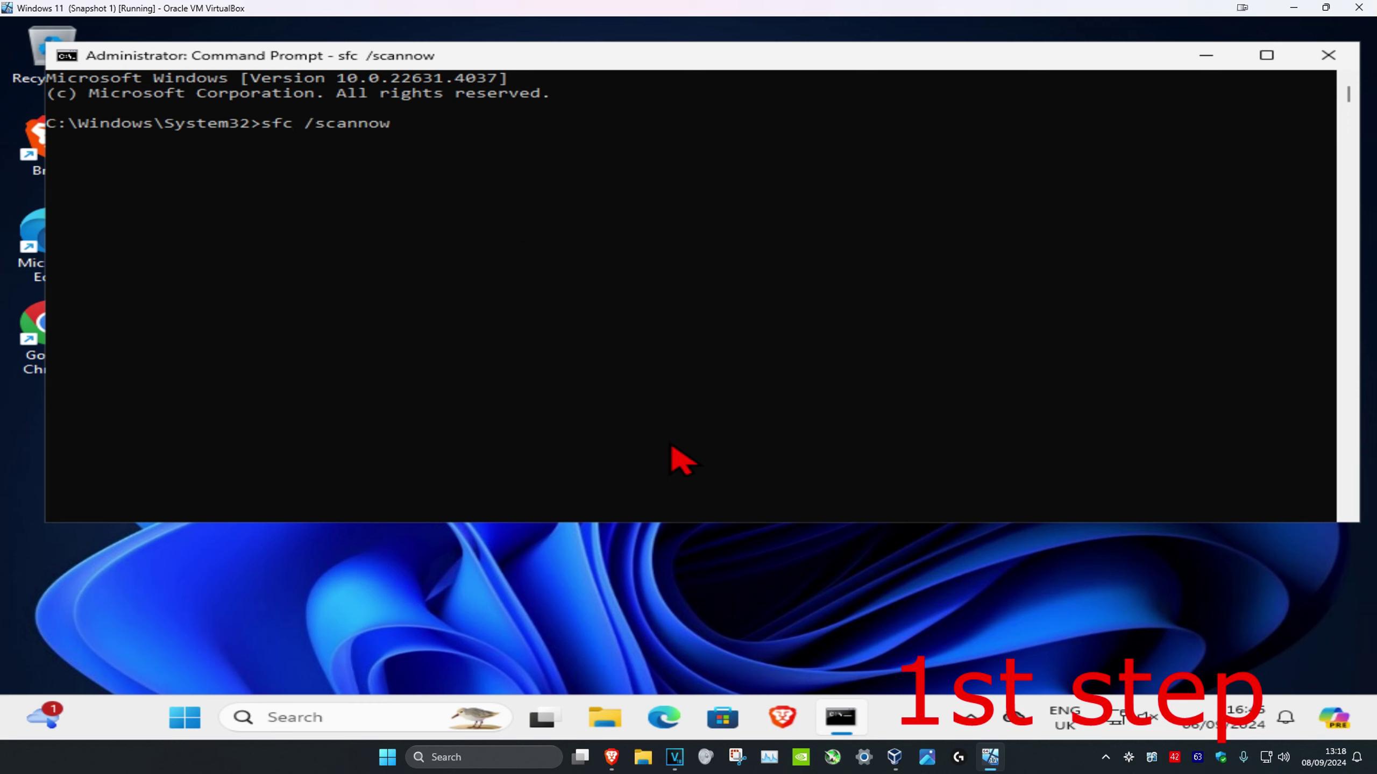
pyautogui.press('Return')
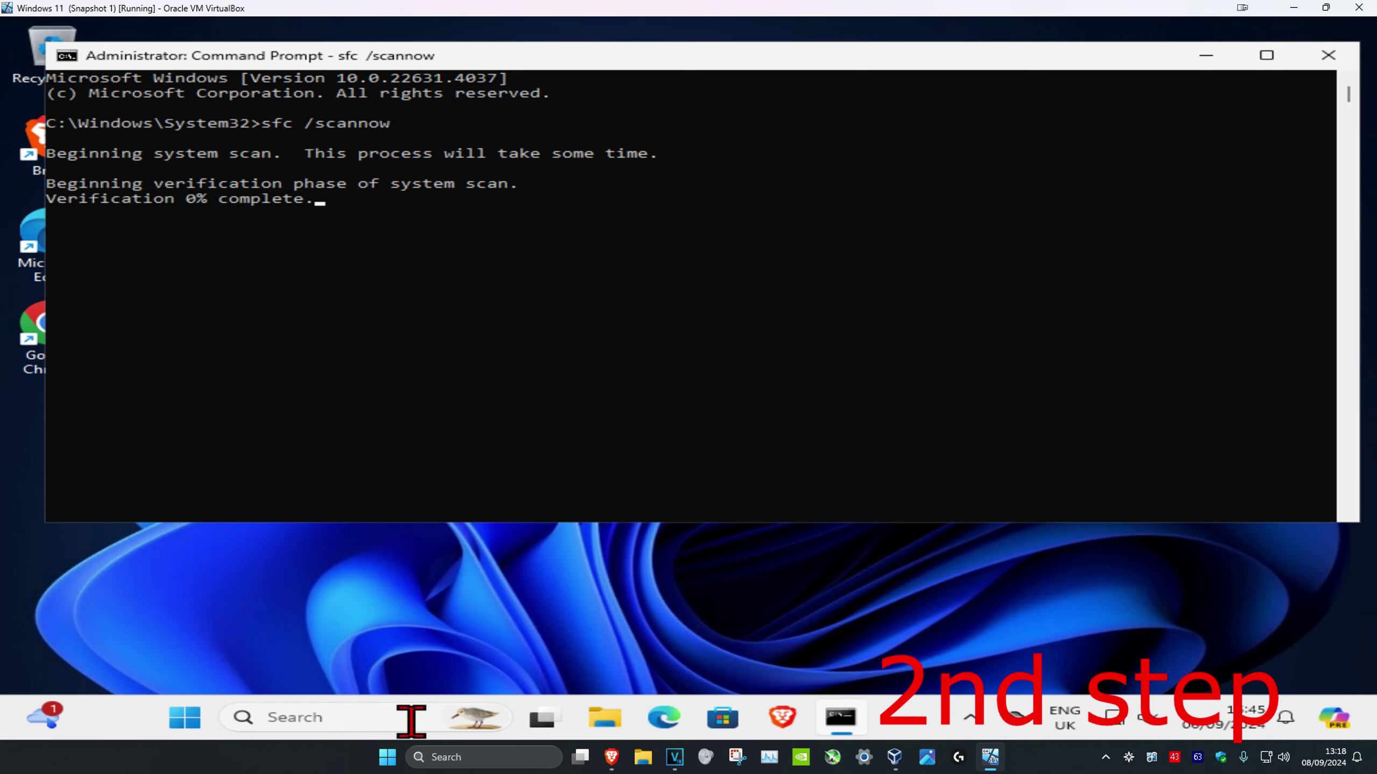
# Run dism /online /cleanup-image /restorehealth in a second administrator Command Prompt.
pyautogui.click(390, 715)
pyautogui.write('cmd')
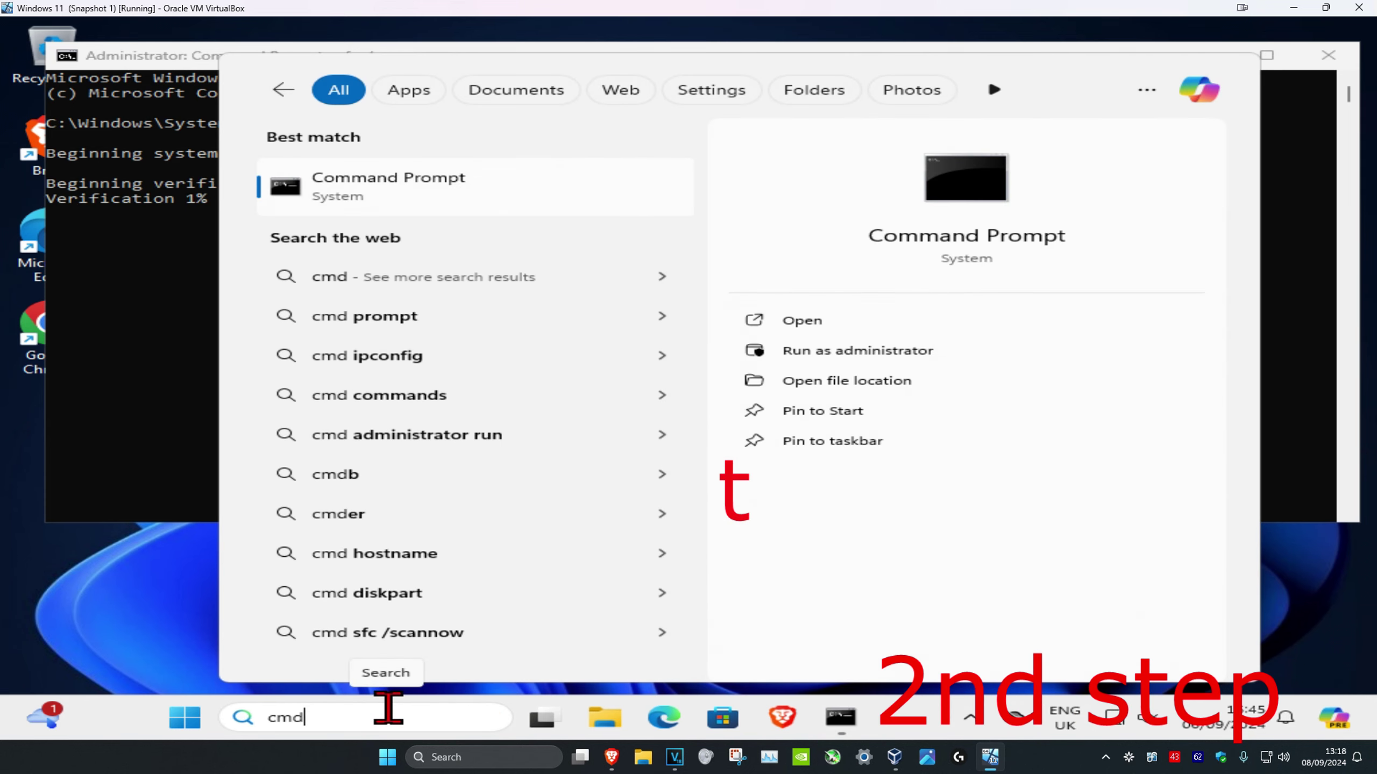
pyautogui.click(858, 351)
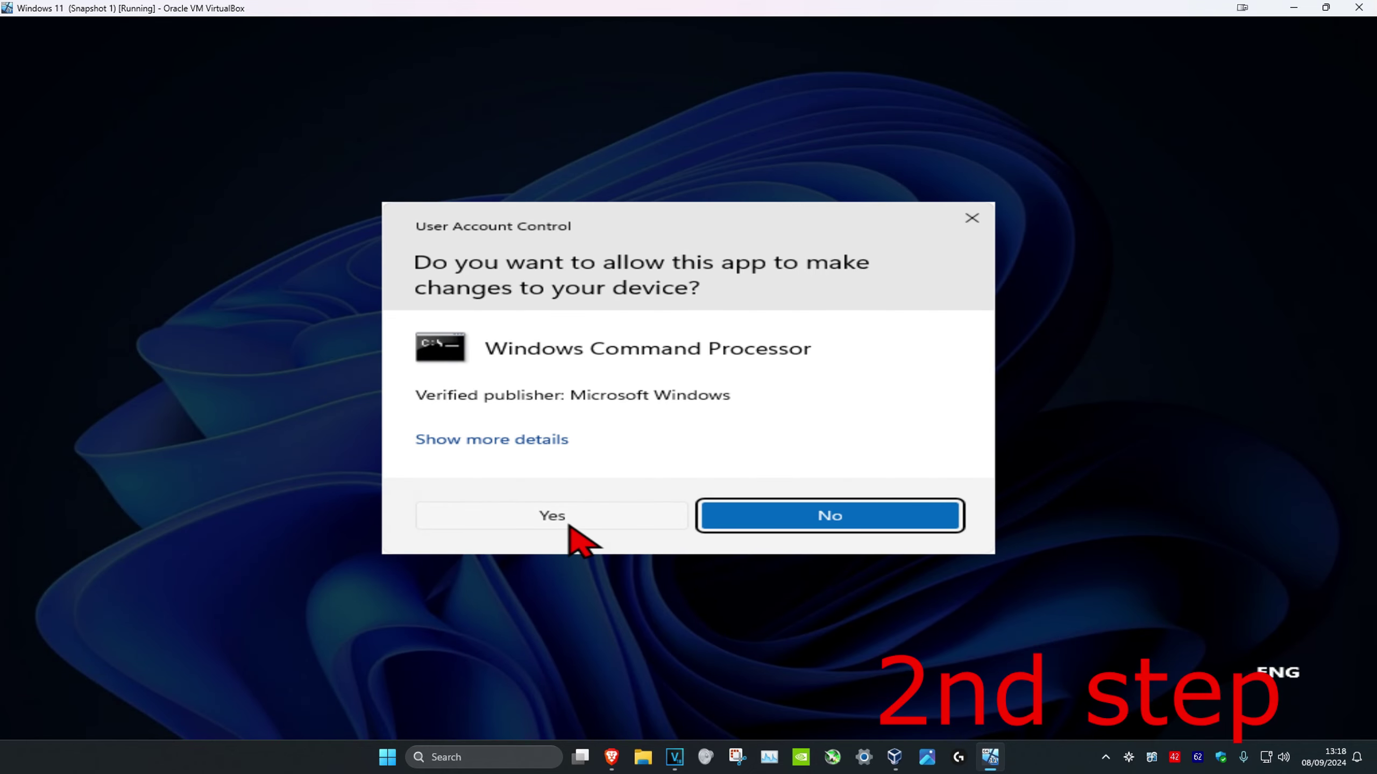
pyautogui.click(570, 525)
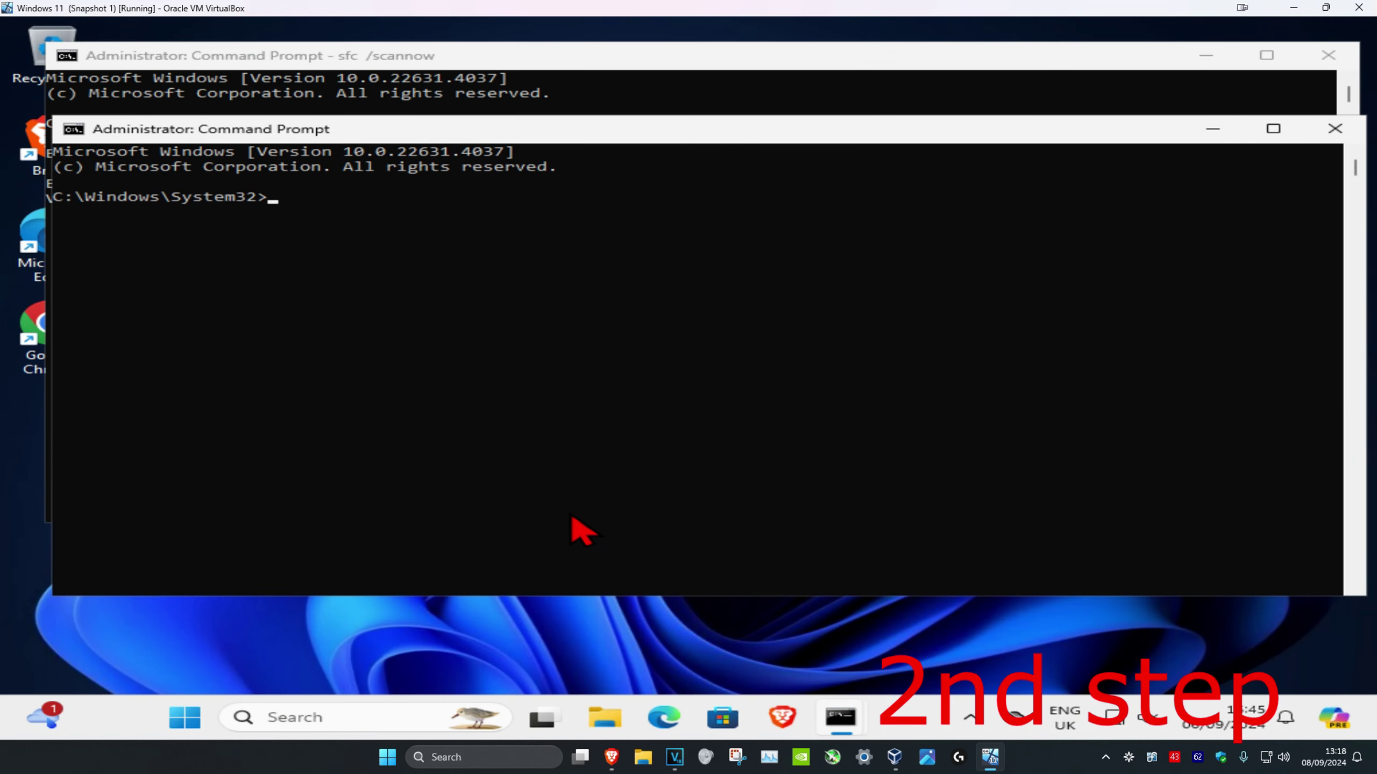
pyautogui.write('dism /online /cleanup-image /')
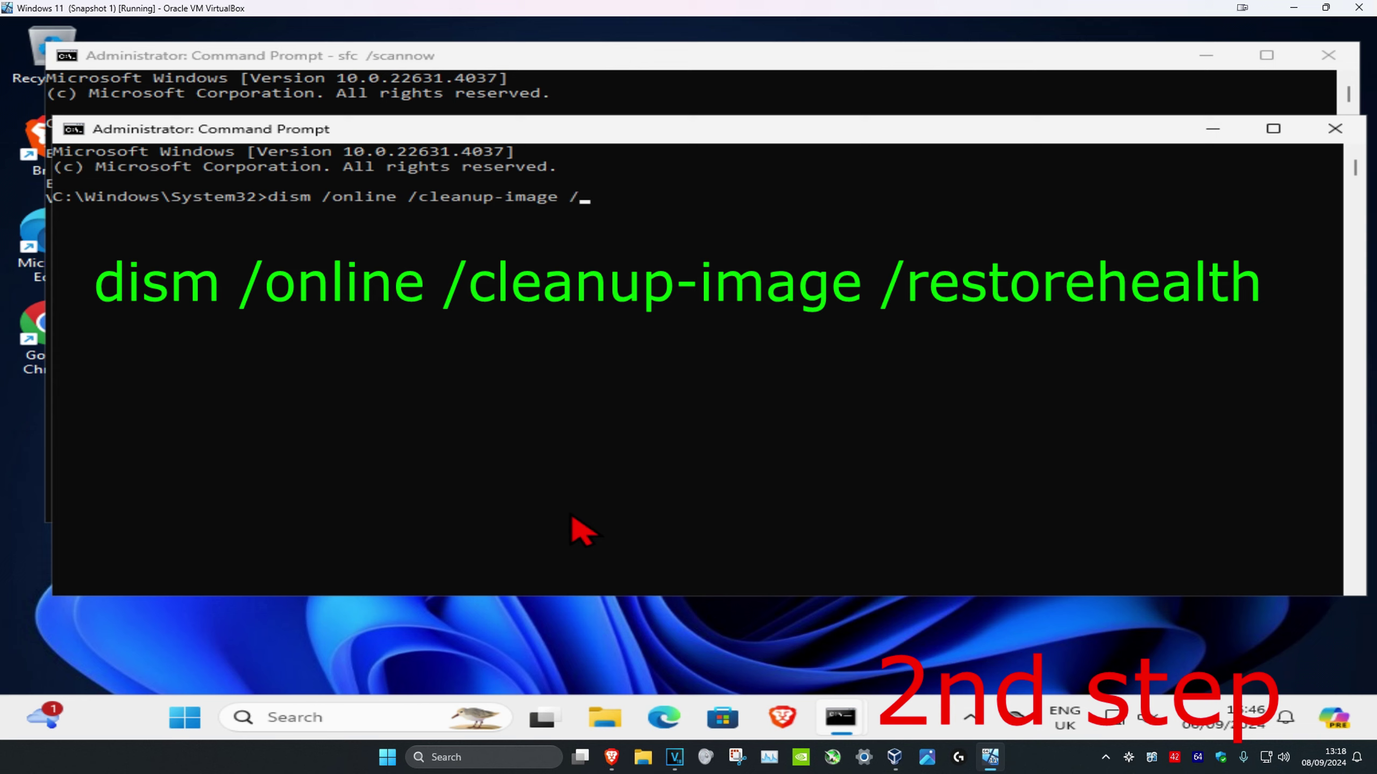
pyautogui.write('lth')
pyautogui.press('Return')
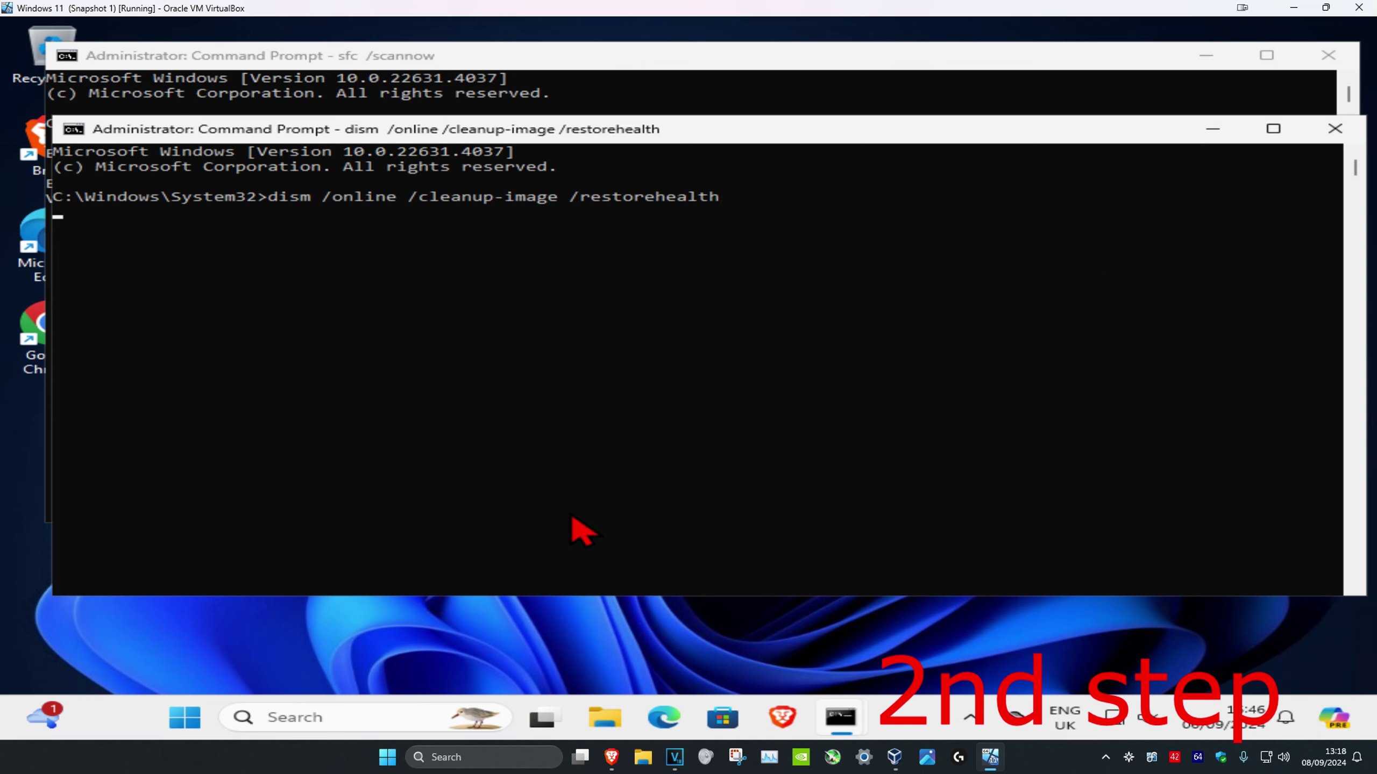
# Switch to the sfc /scannow window and back to the DISM window.
pyautogui.click(393, 76)
pyautogui.click(398, 554)
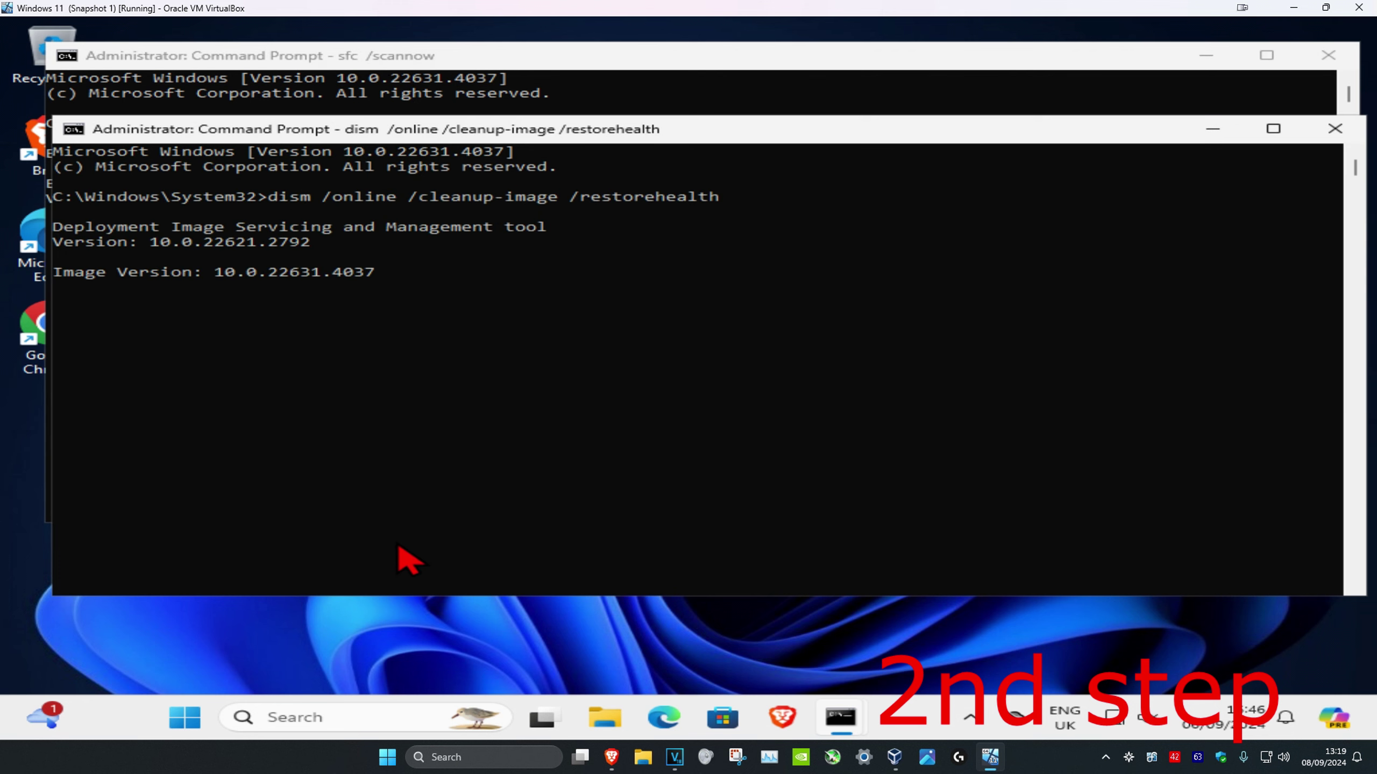
# Run the Windows Update troubleshooter from Troubleshoot settings' Other troubleshooters list.
pyautogui.click(350, 721)
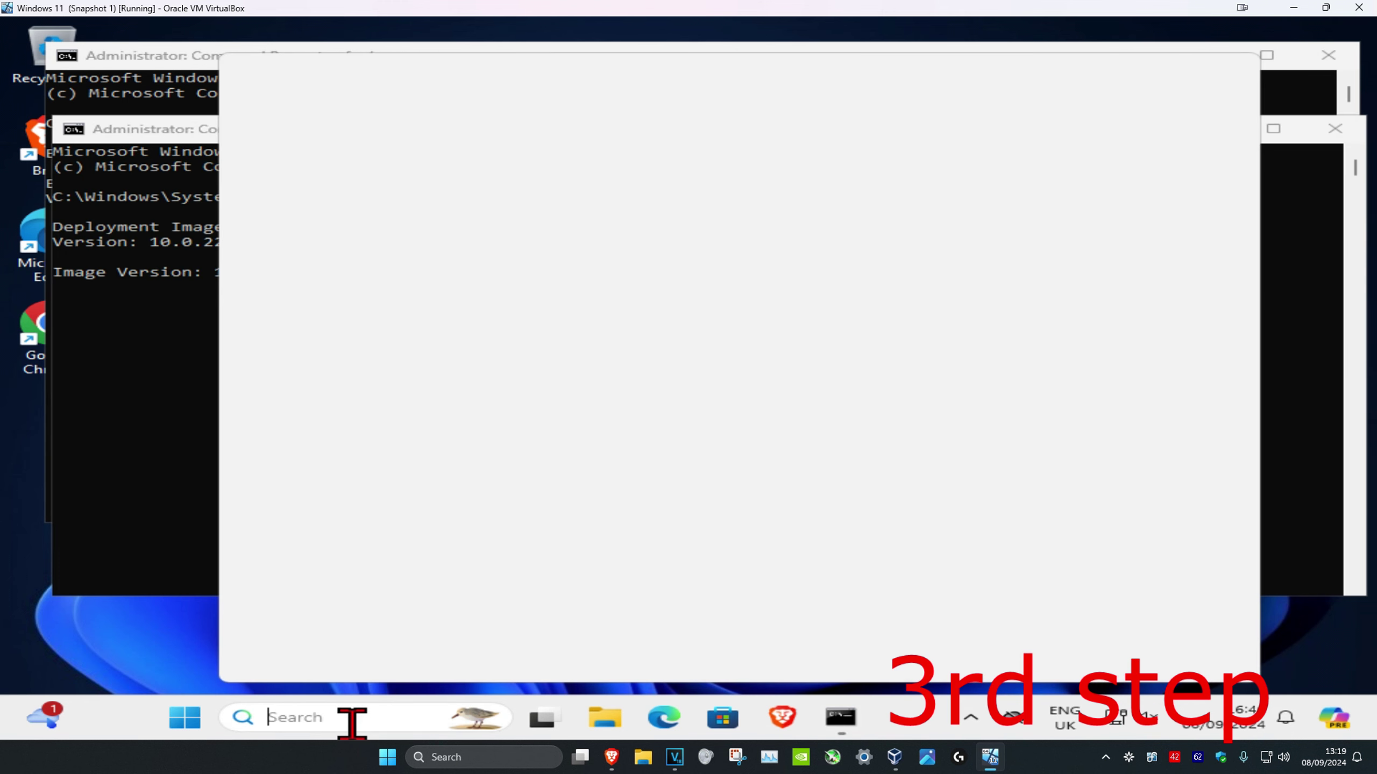
pyautogui.write('trouble')
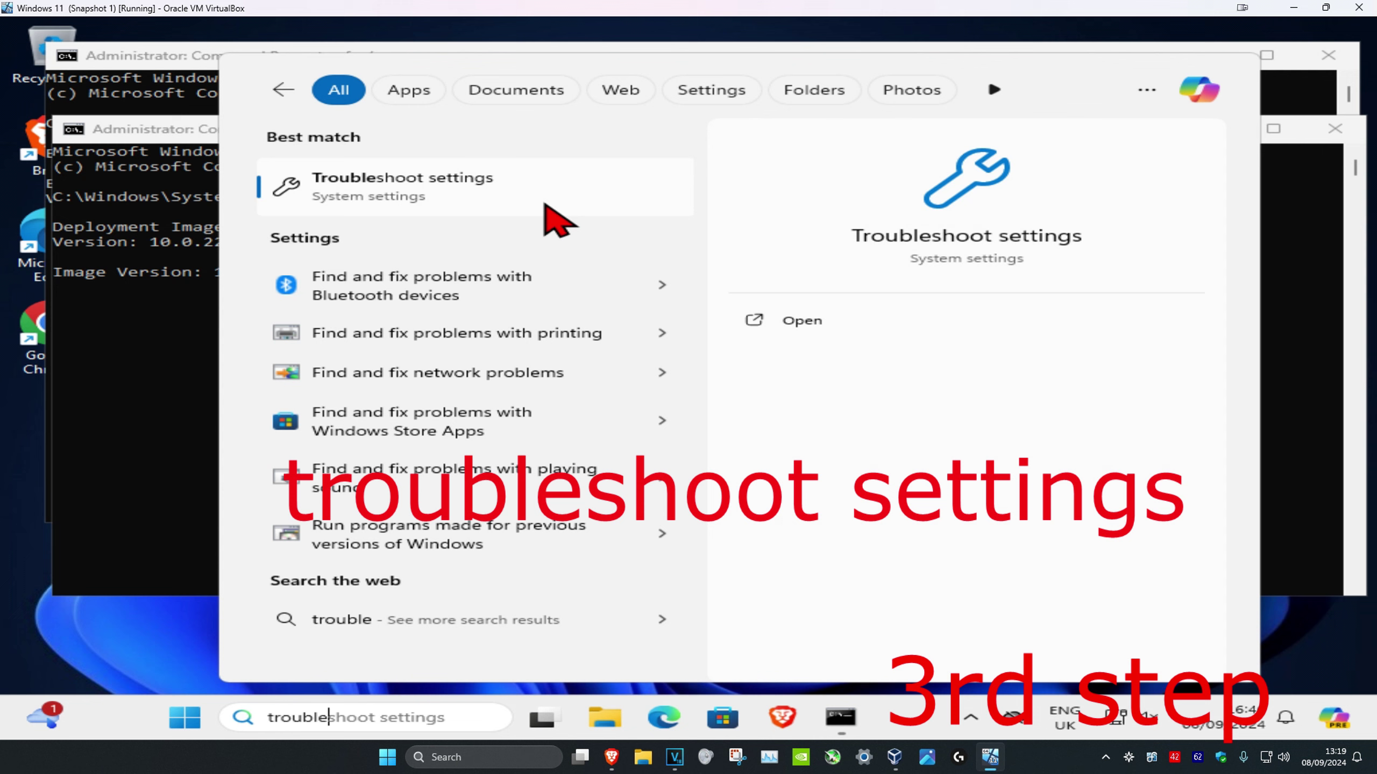
pyautogui.click(489, 188)
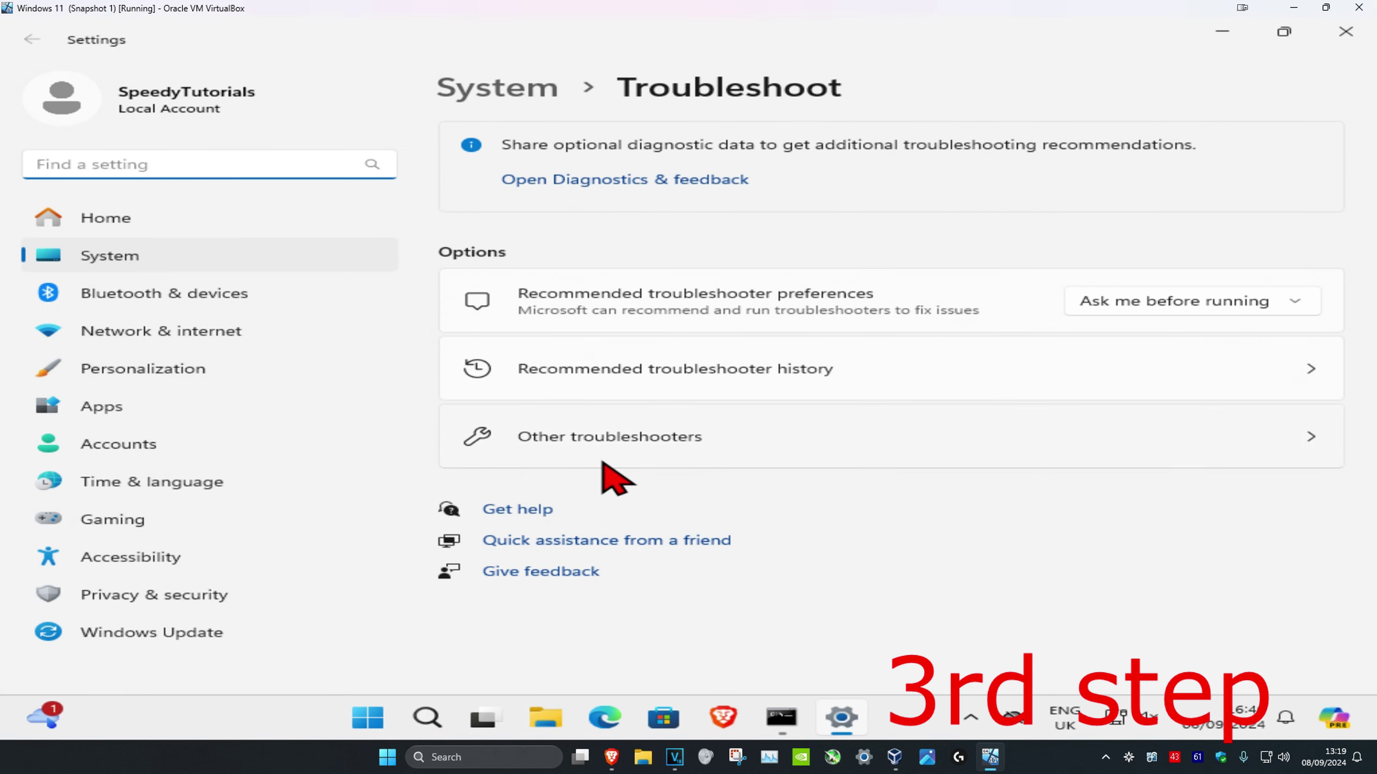
pyautogui.click(624, 457)
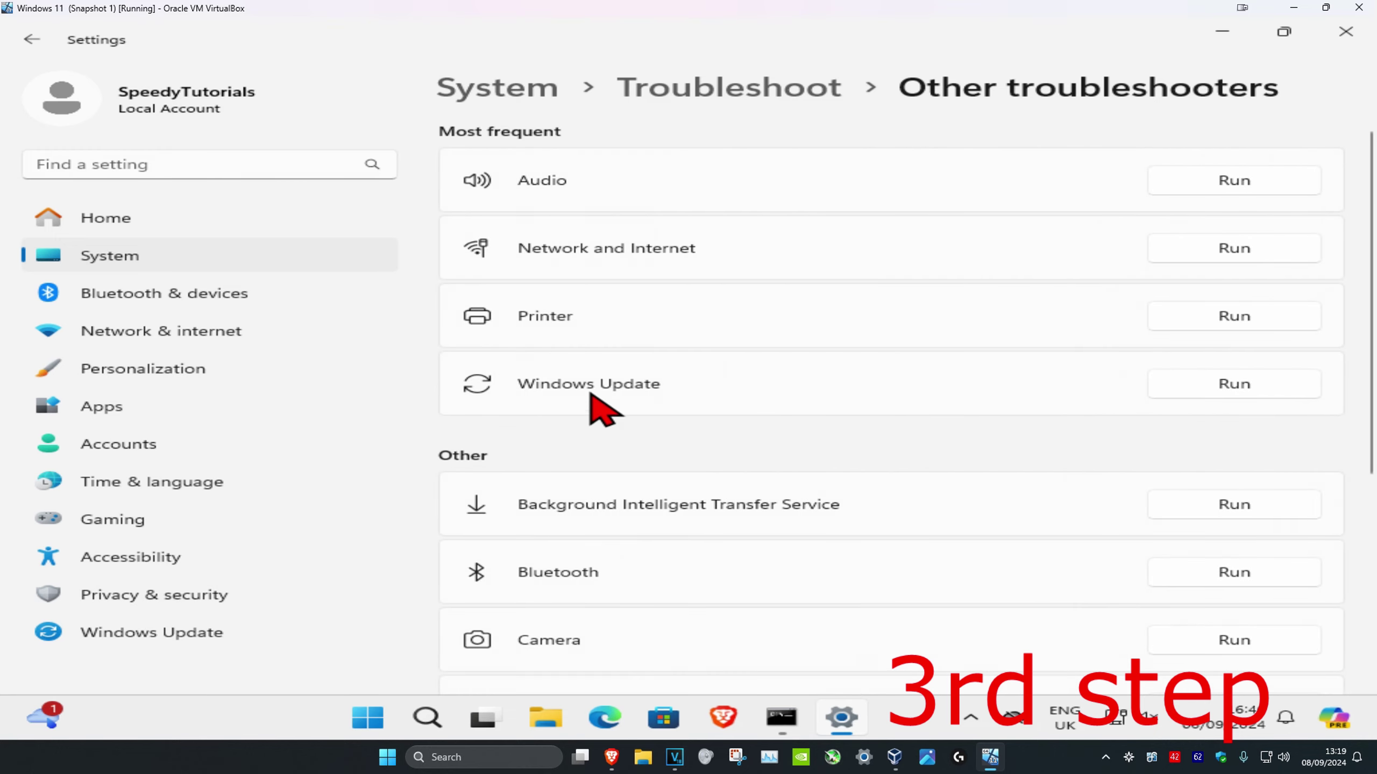
pyautogui.click(1198, 388)
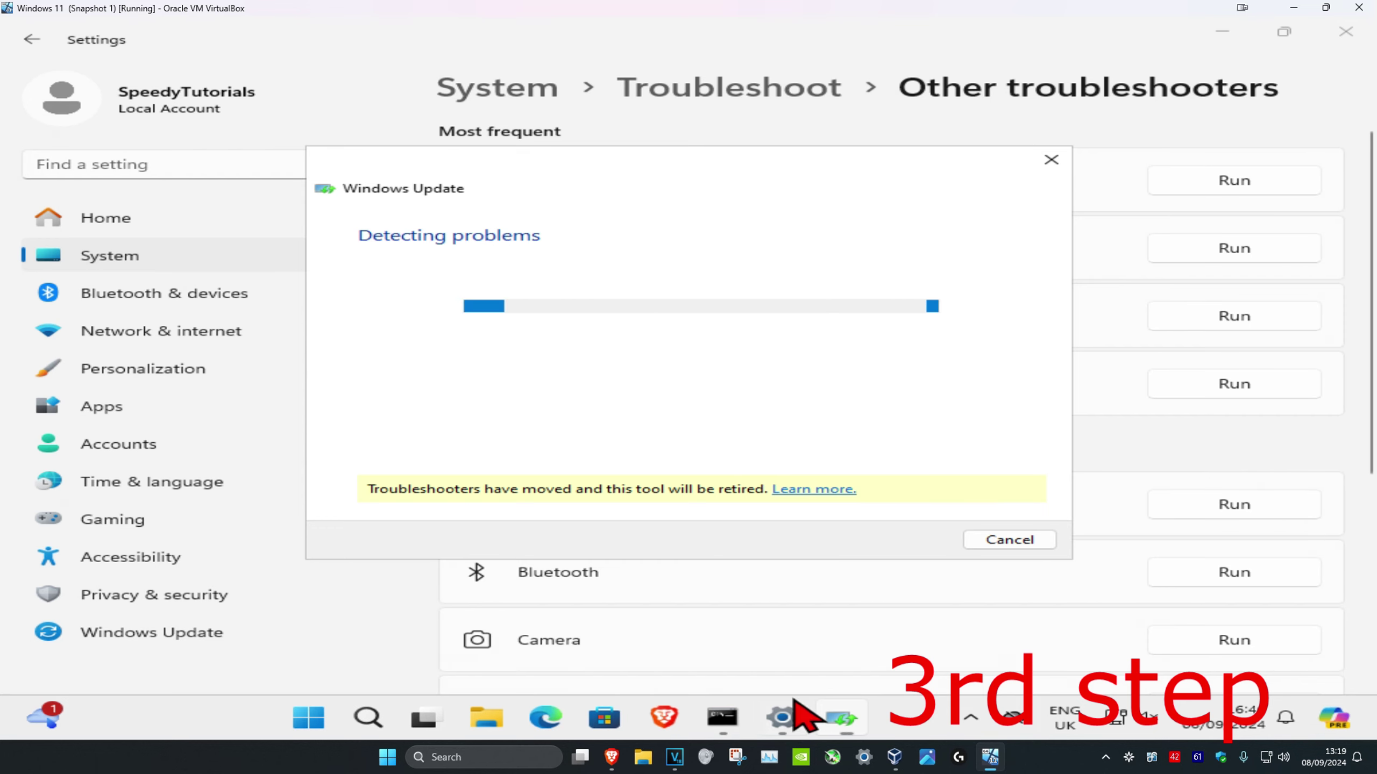
# Check DISM and sfc progress, then return to the Windows Update troubleshooter.
pyautogui.moveTo(722, 718)
pyautogui.click(766, 658)
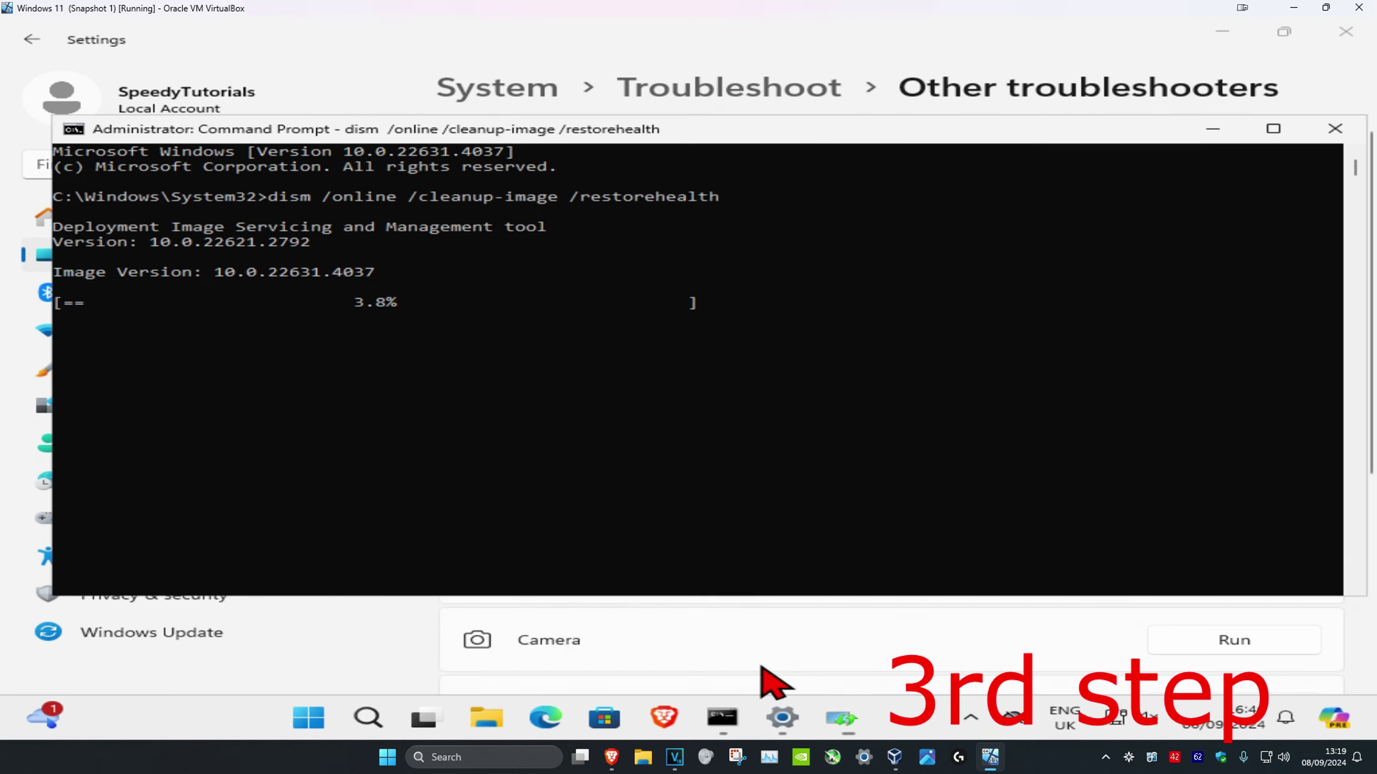
pyautogui.click(634, 634)
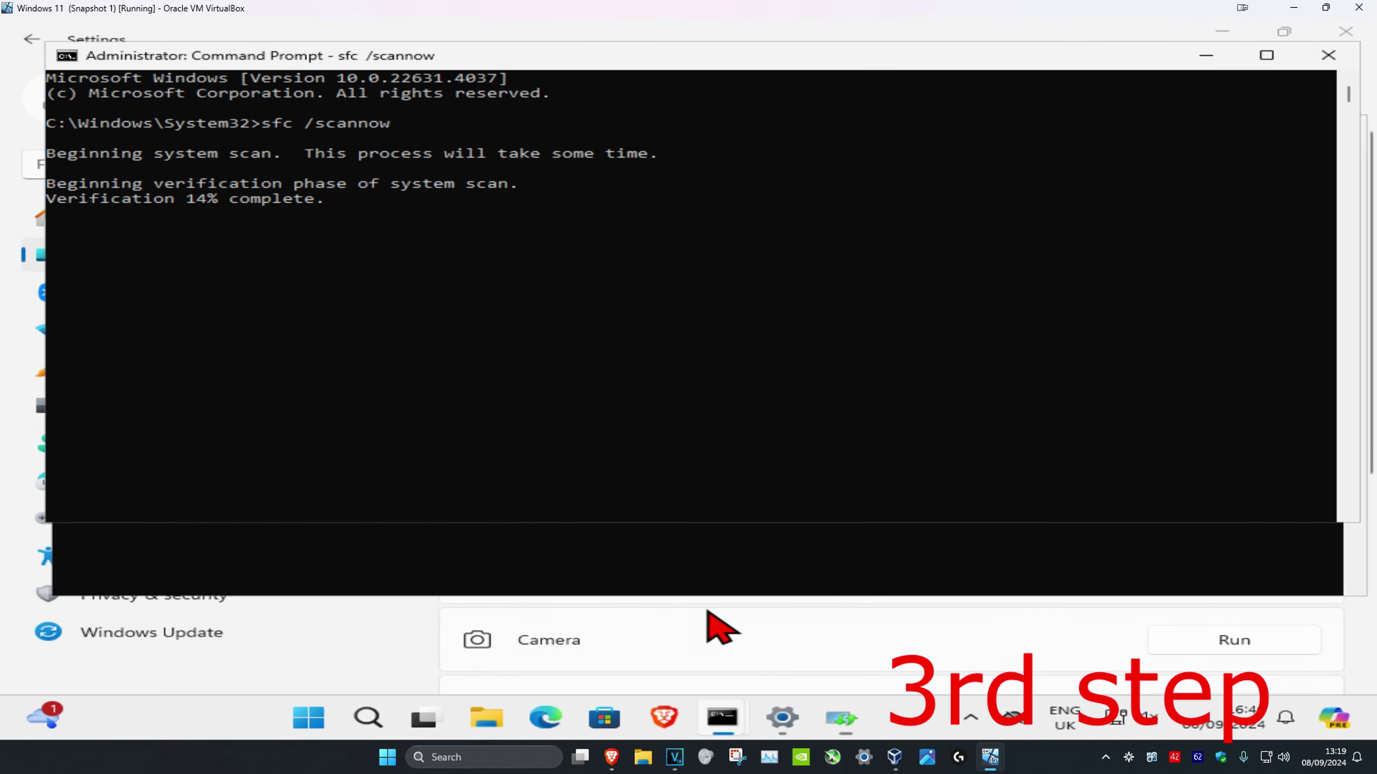
pyautogui.click(711, 627)
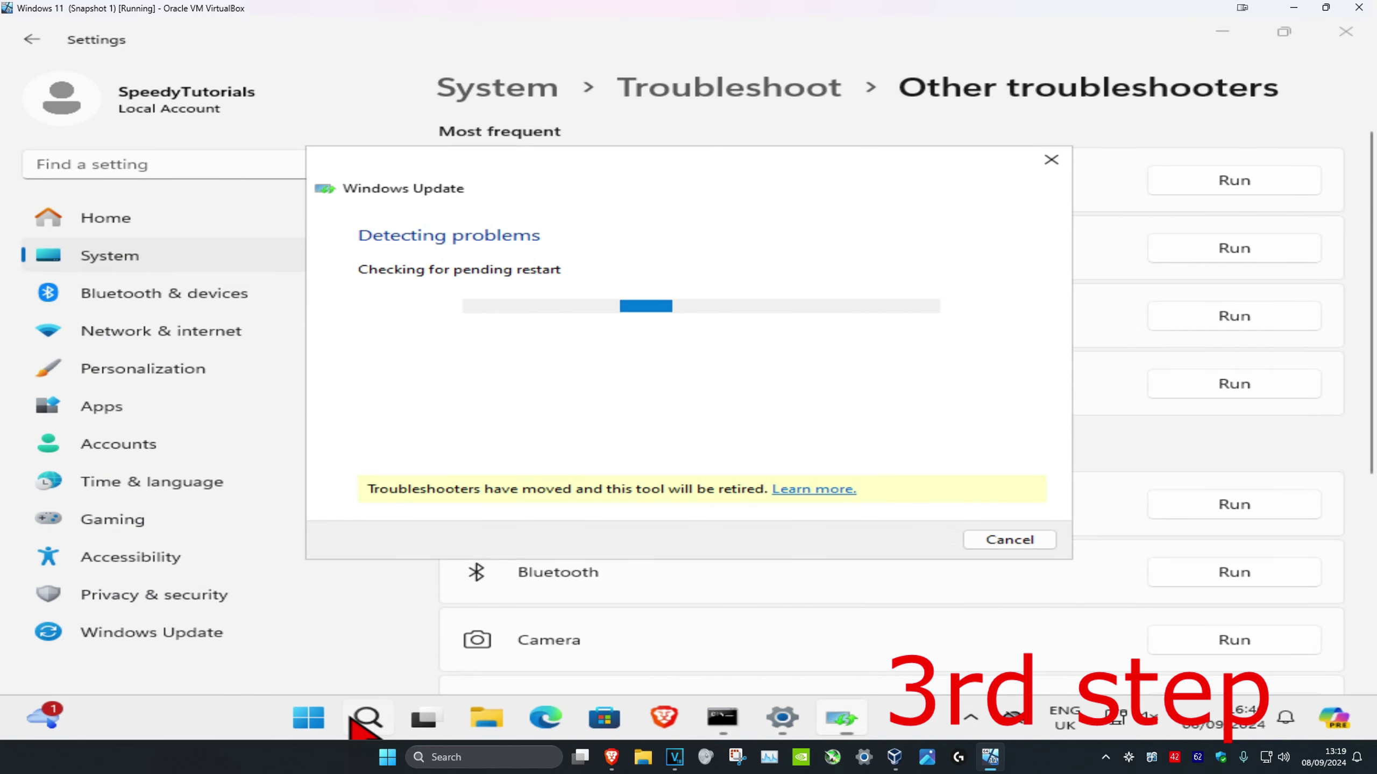
# Show the Start menu power options to restart the PC.
pyautogui.press('super')
pyautogui.click(1020, 652)
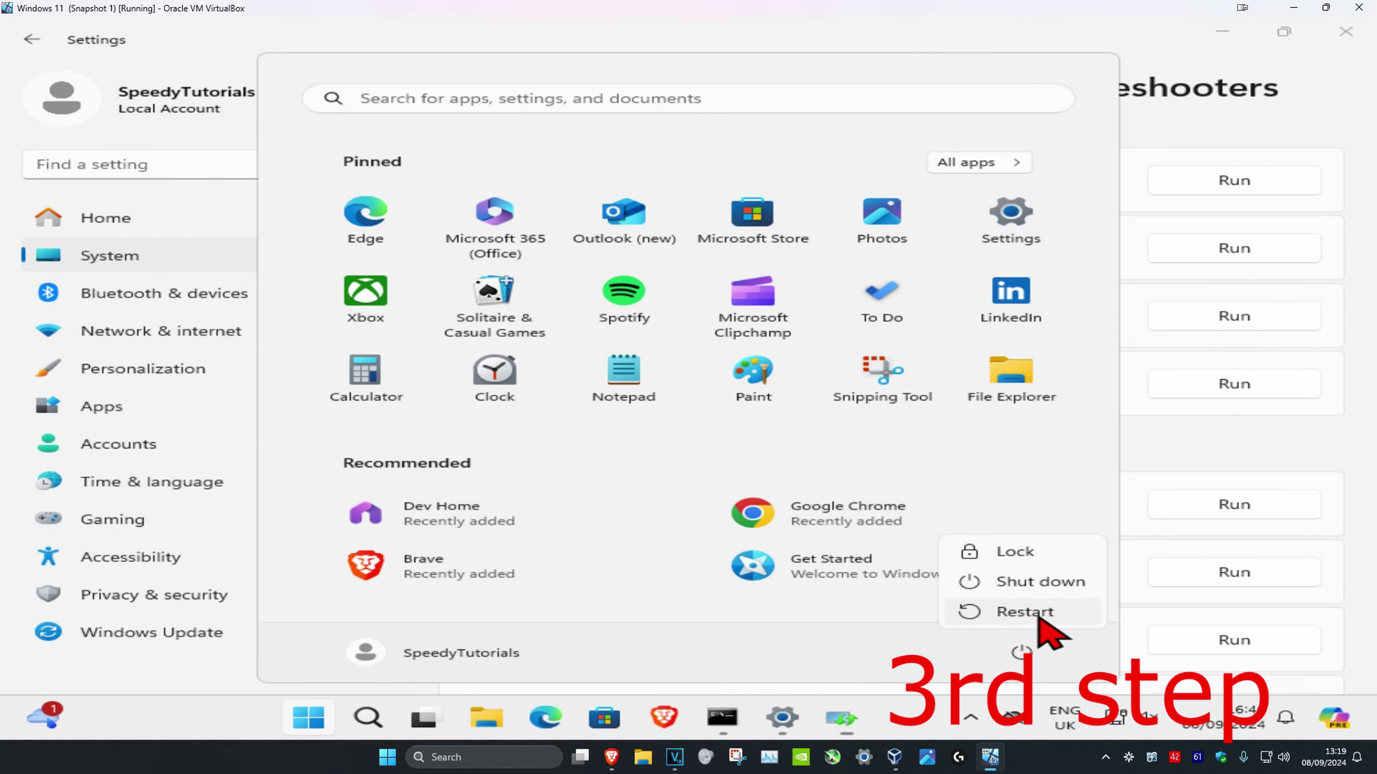